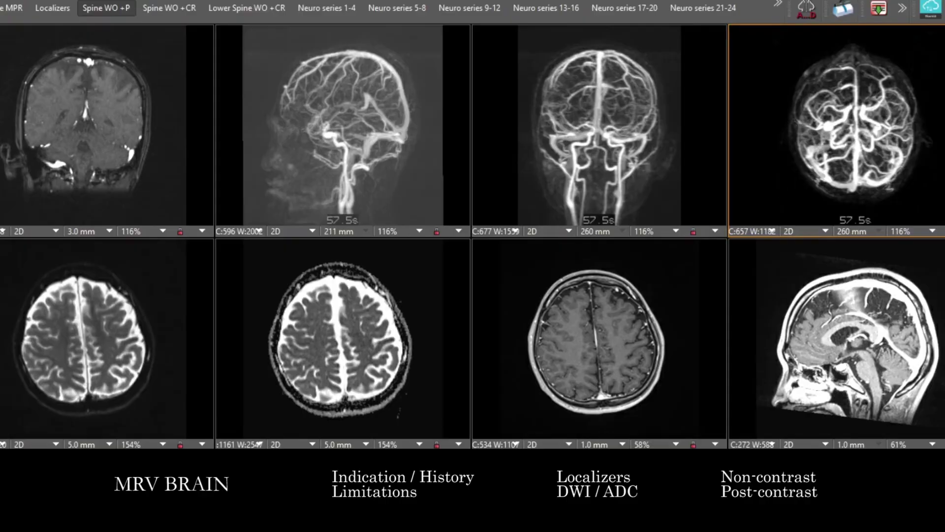
- Page the linked axial slices and switch the sagittal pane to the 8 mm sagittal series
click(198, 199)
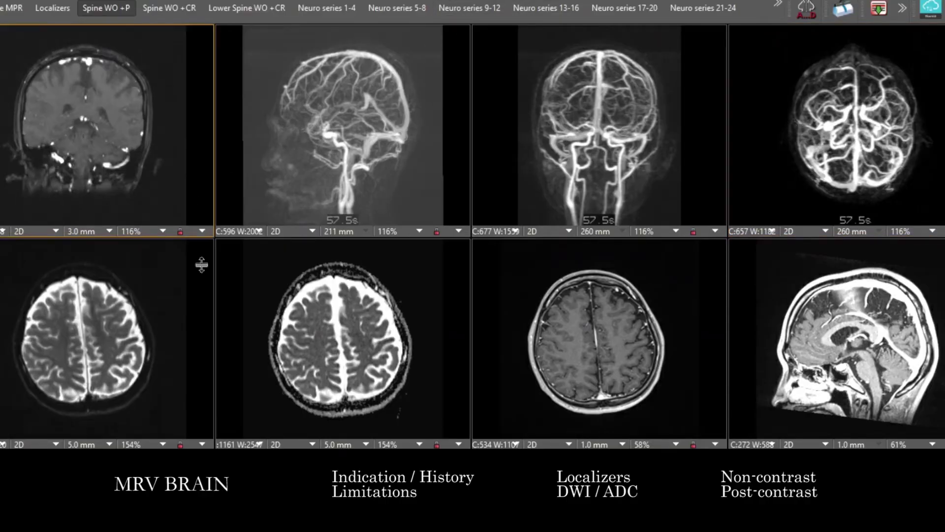
mouse_move(127, 376)
mouse_down()
mouse_move(129, 393)
mouse_move(141, 332)
mouse_move(133, 366)
mouse_up()
click(839, 324)
drag(839, 323, 842, 348)
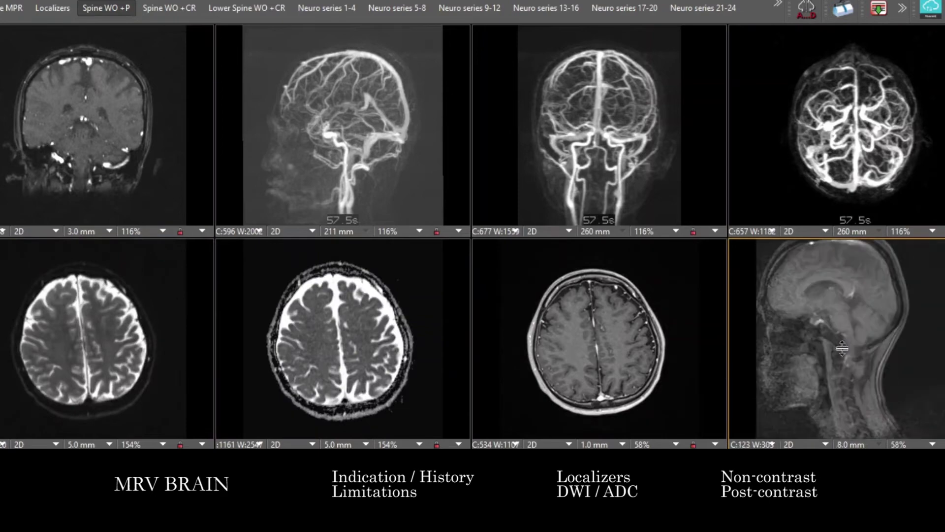
- Bring the axial row to the skull base and the coronal more anterior, and rotate the venous MIPs
drag(104, 373, 127, 432)
drag(561, 296, 607, 399)
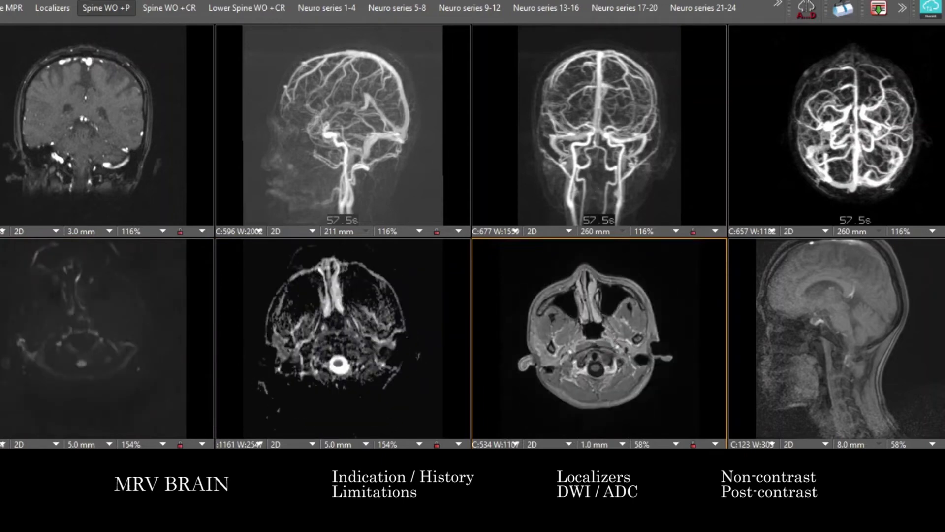
drag(163, 151, 398, 121)
drag(538, 121, 576, 134)
mouse_move(872, 138)
mouse_down()
mouse_move(867, 89)
mouse_move(869, 133)
mouse_up()
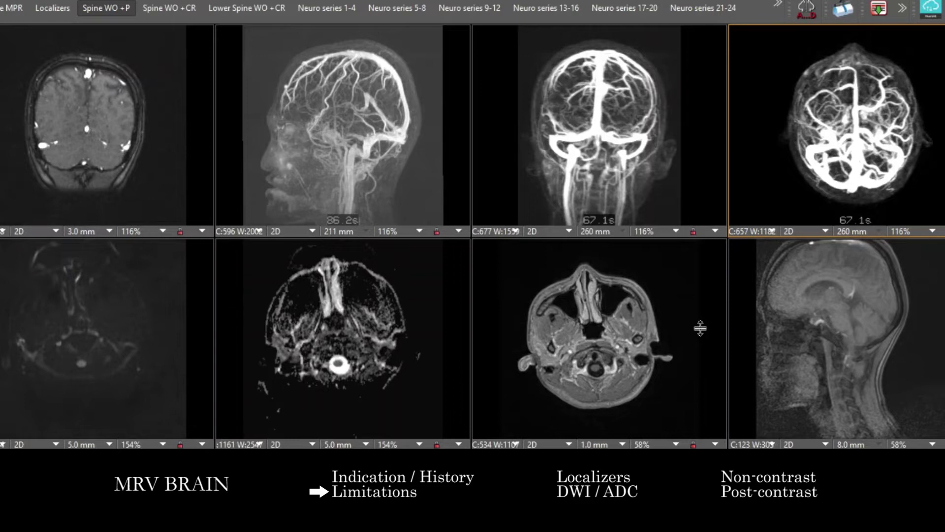
- Scroll the coronal post-contrast slices back to the posterior fossa
scroll(77, 135, down, 6)
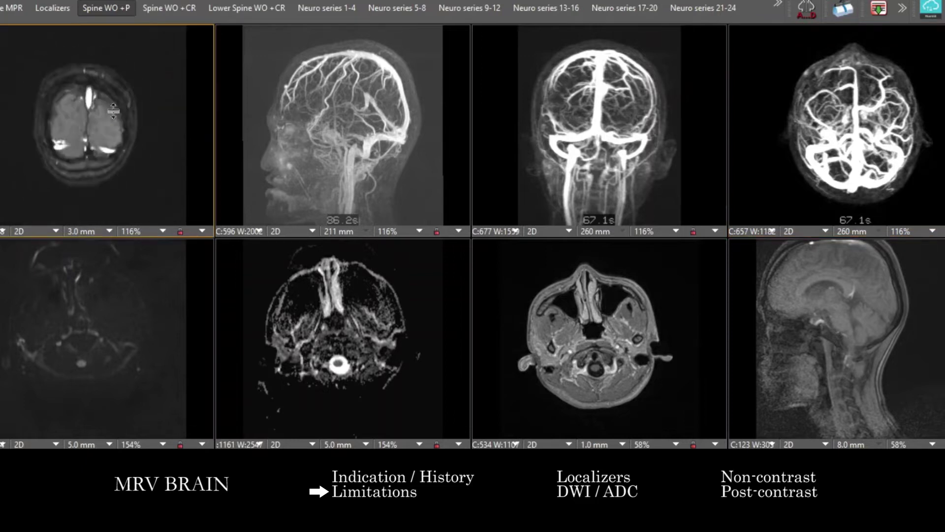
scroll(135, 115, down, 8)
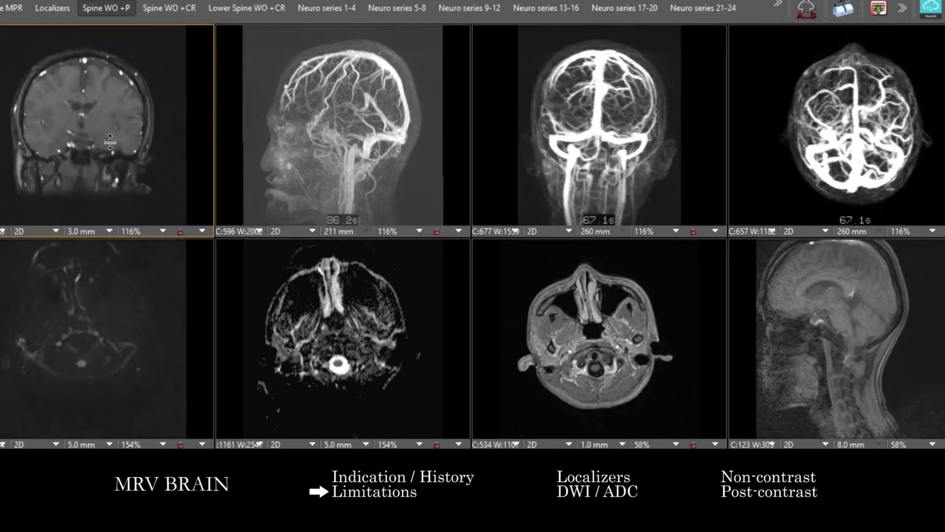
scroll(135, 115, up, 15)
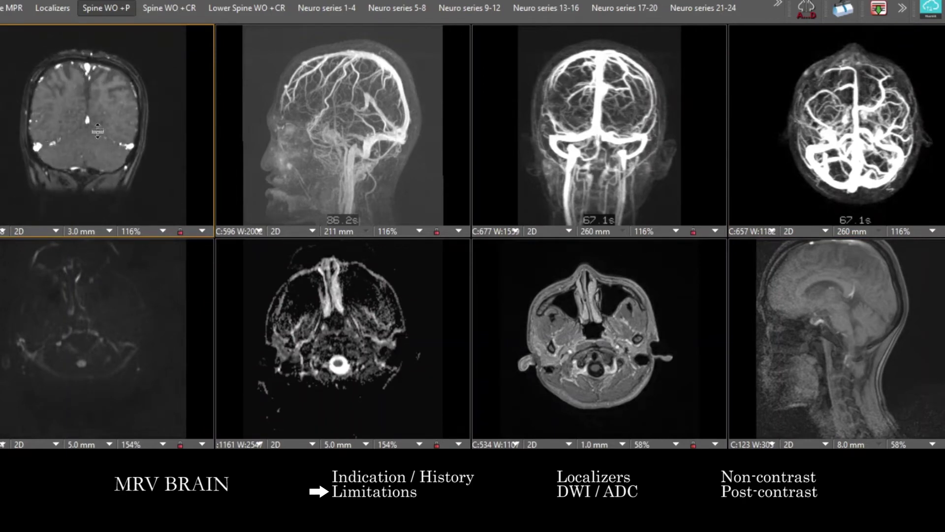
drag(90, 142, 91, 76)
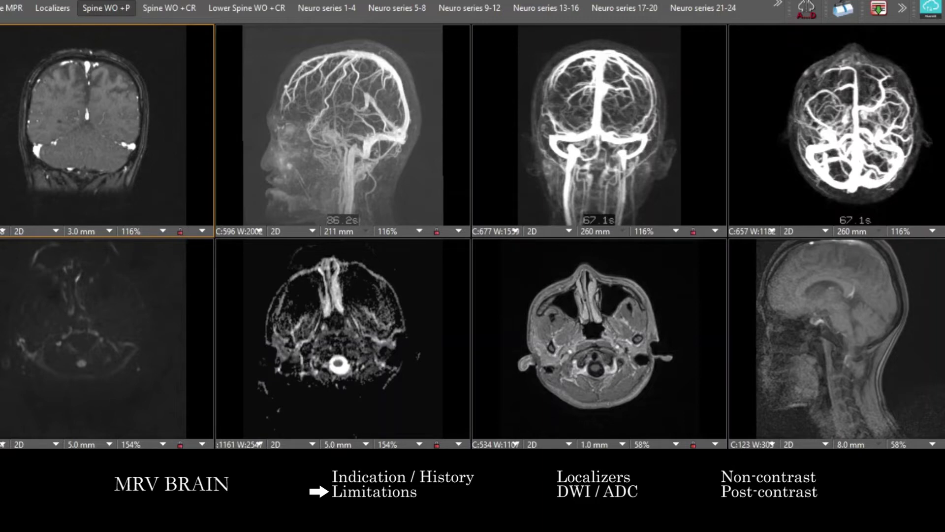
- Scroll the linked axial row up to lateral-ventricle level
scroll(281, 338, down, 3)
scroll(282, 339, down, 10)
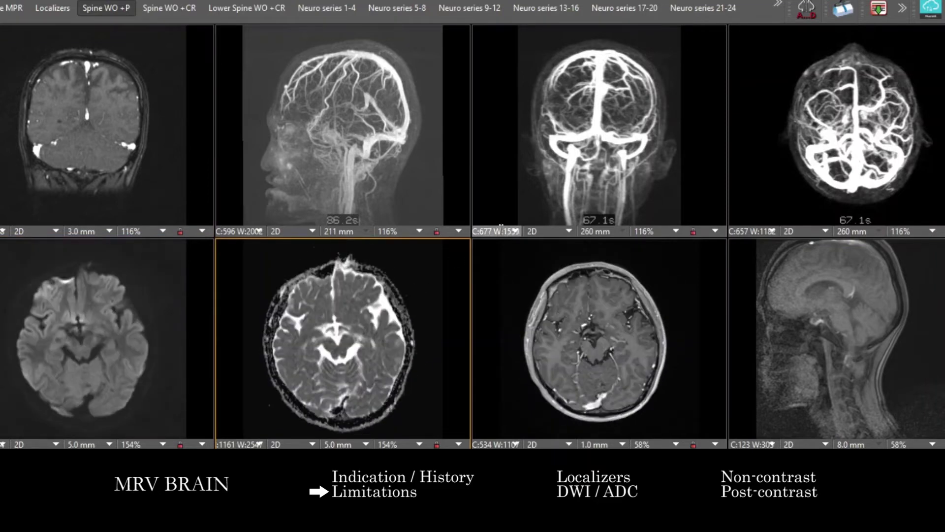
scroll(579, 384, down, 5)
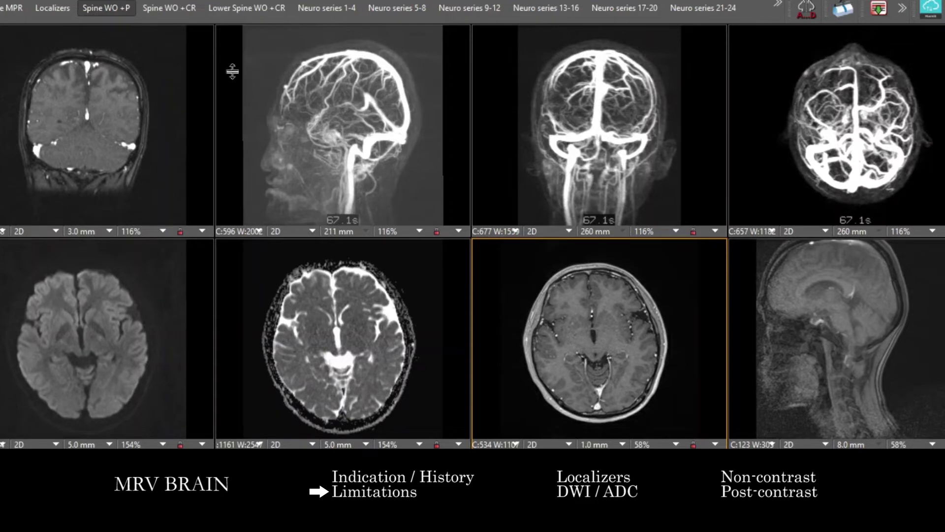
scroll(128, 165, down, 5)
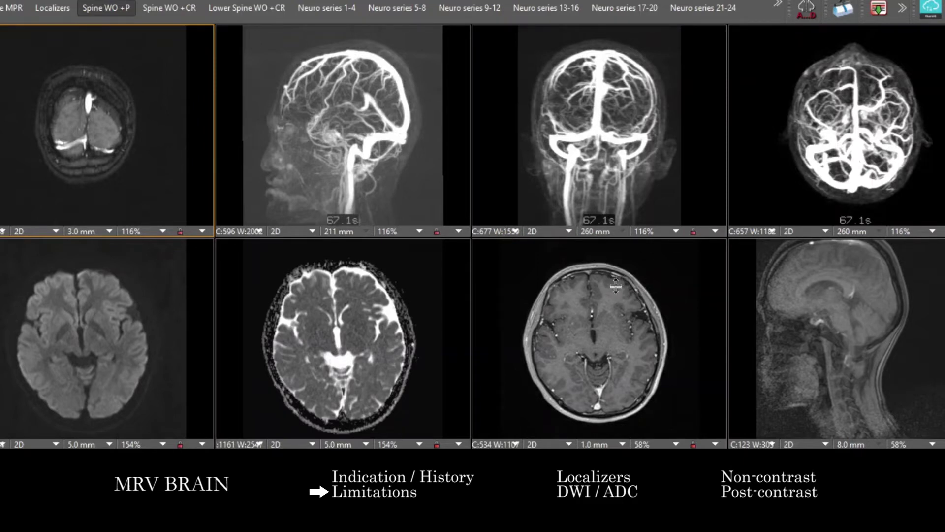
click(797, 302)
- Review the sagittal post-contrast series enlarged to full screen
scroll(847, 344, down, 2)
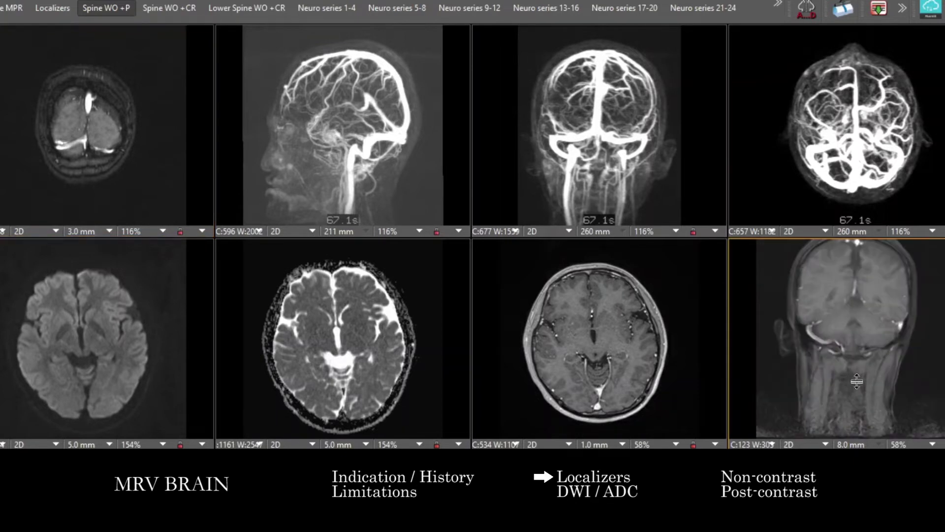
double_click(871, 365)
scroll(443, 338, up, 2)
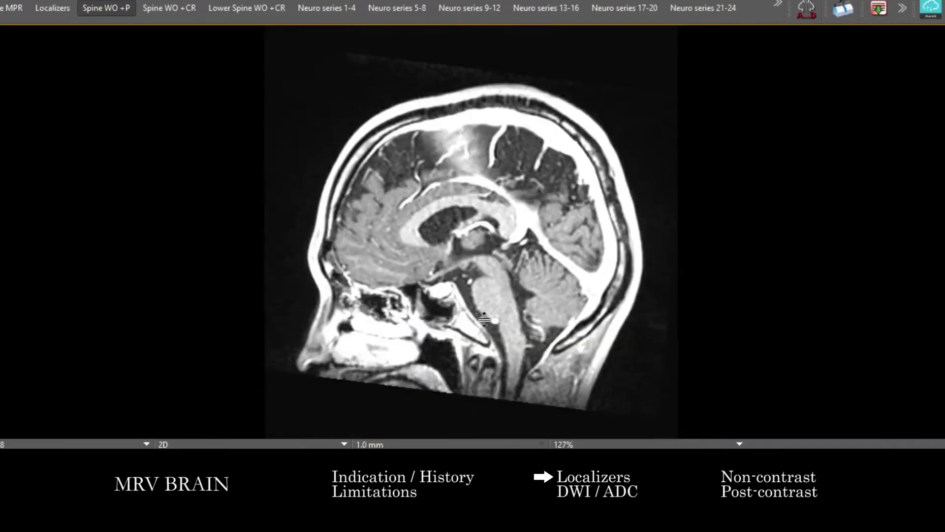
scroll(565, 312, up, 3)
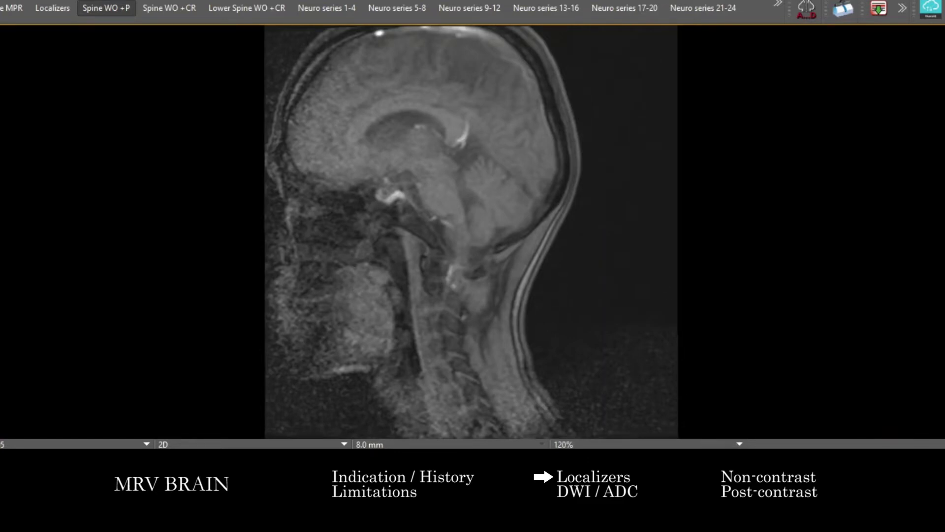
- Restore the eight-pane grid and page the DWI and ADC axial slices lower
double_click(493, 293)
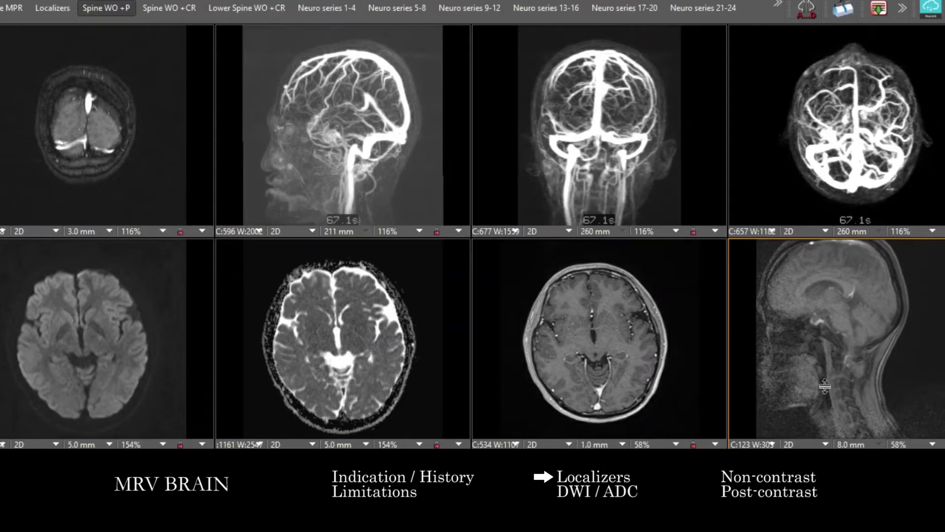
scroll(822, 383, down, 2)
drag(47, 365, 419, 324)
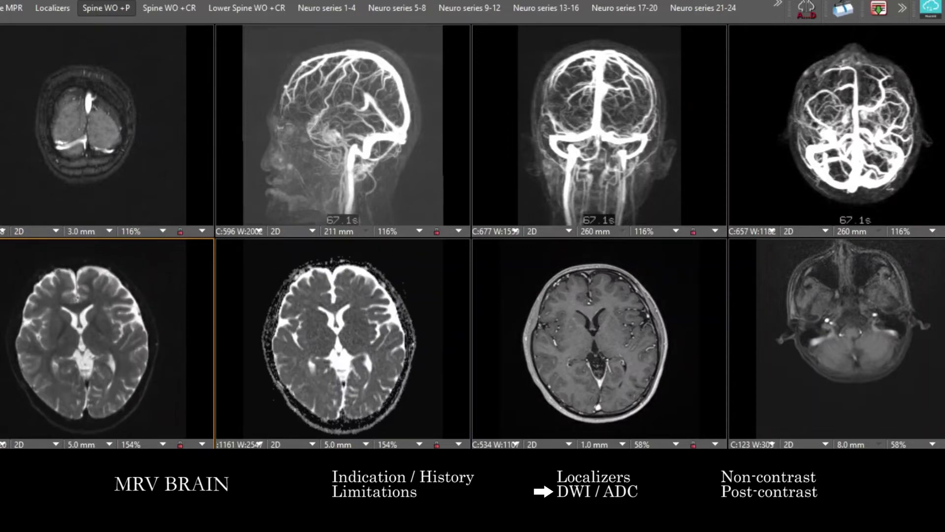
- Sweep the linked axial row between vertex and skull base twice
drag(17, 312, 27, 294)
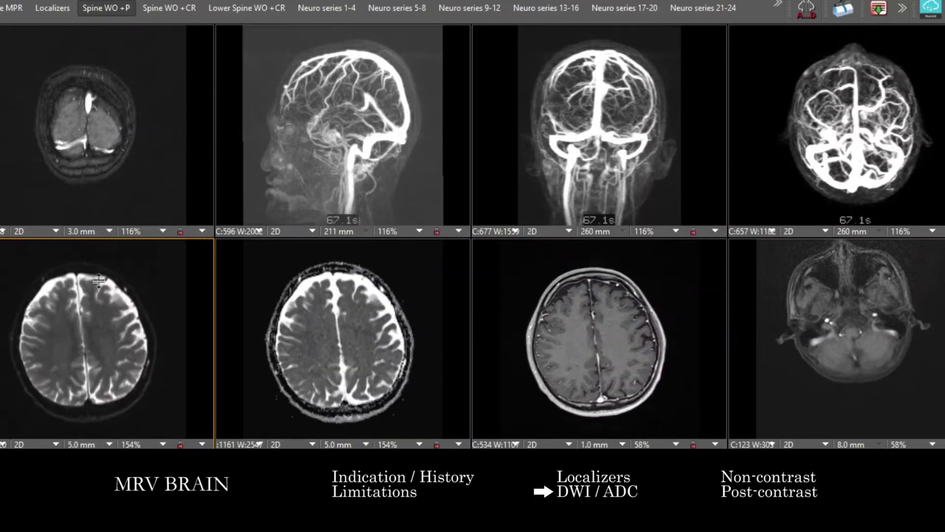
drag(154, 379, 104, 346)
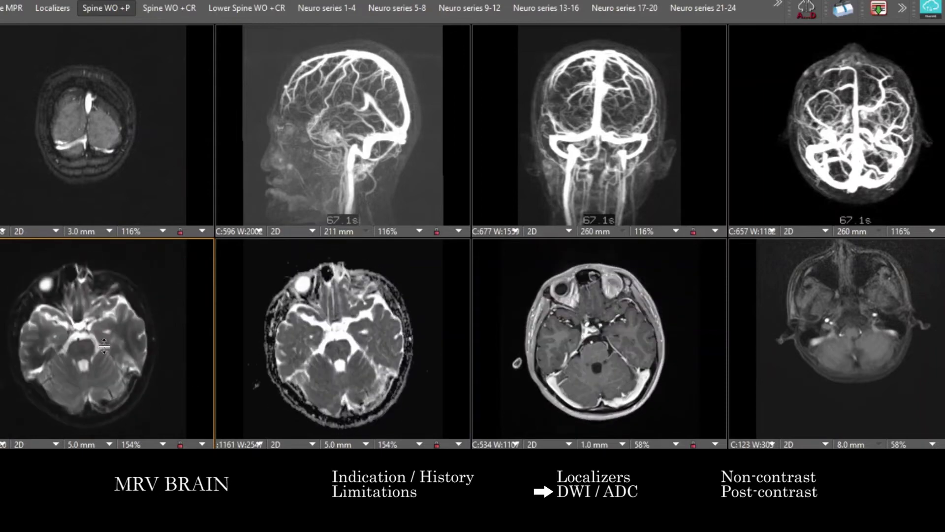
drag(61, 311, 67, 329)
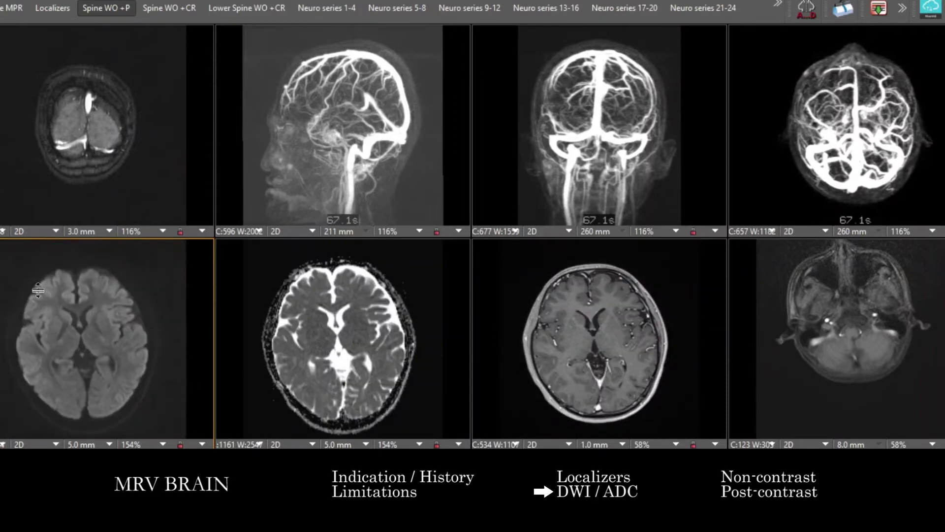
drag(101, 384, 59, 345)
drag(246, 331, 249, 343)
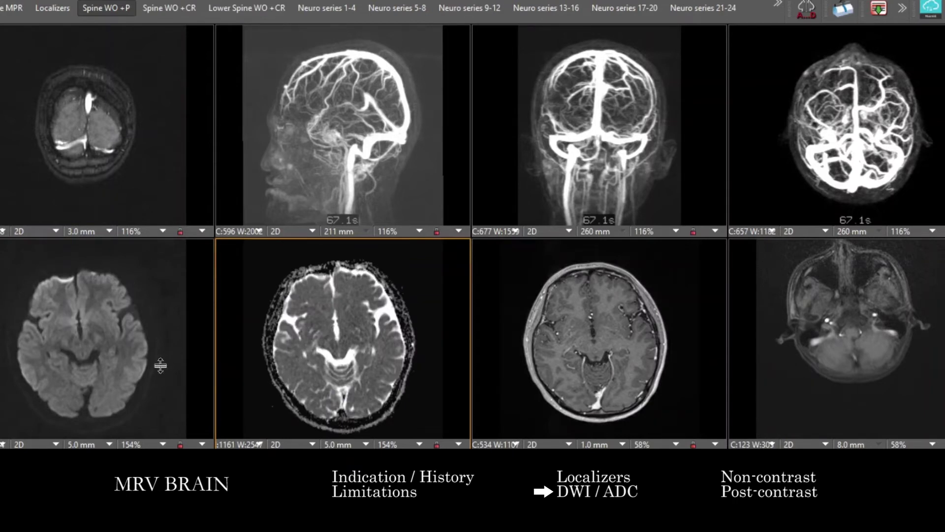
- Page the DWI and ADC axials through ventricle and basal-ganglia levels, ending at the vertex
drag(168, 340, 140, 349)
drag(108, 319, 120, 359)
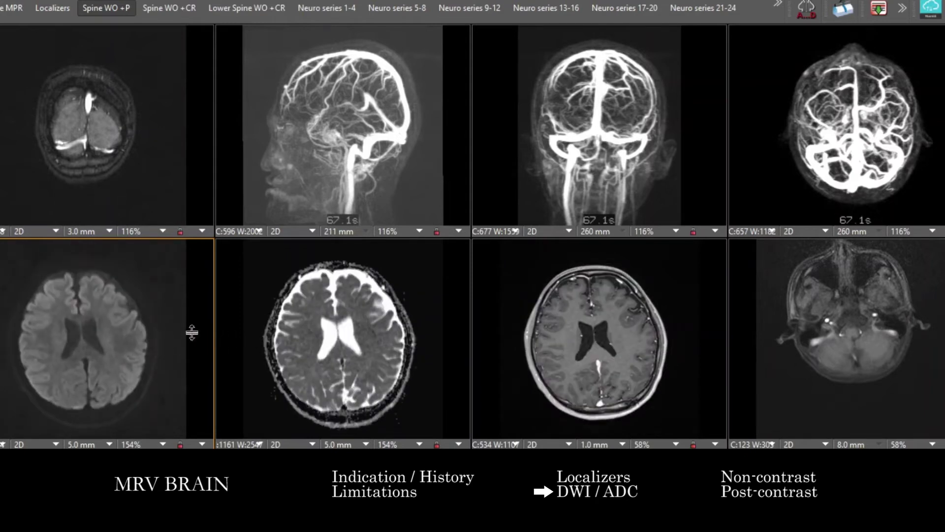
drag(175, 323, 286, 295)
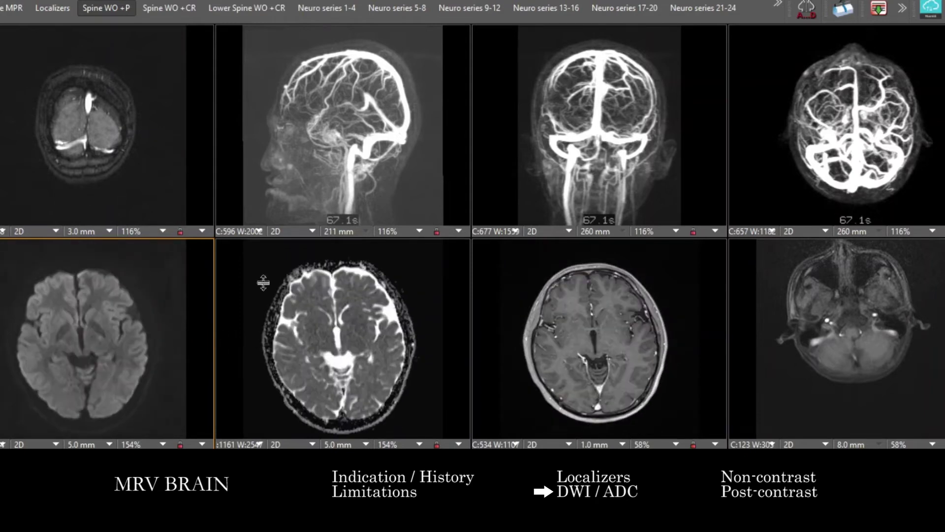
drag(336, 339, 149, 352)
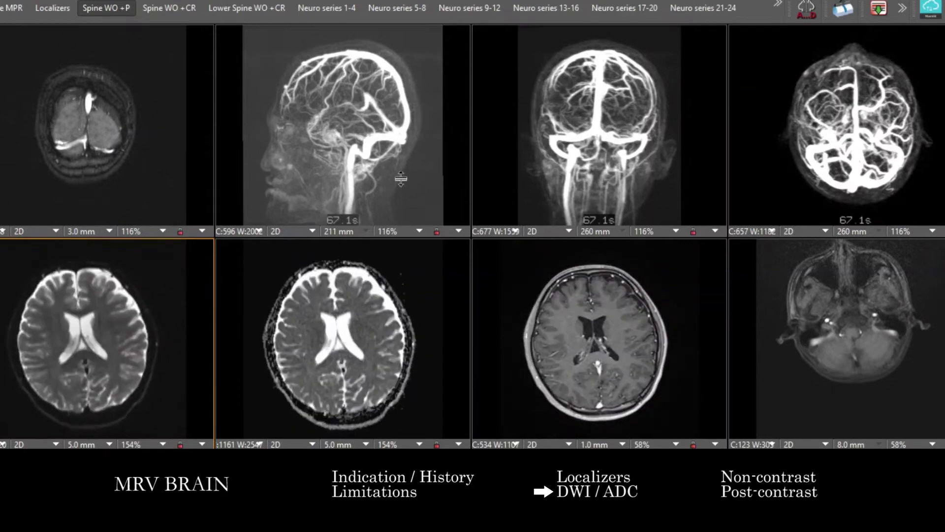
drag(157, 360, 105, 332)
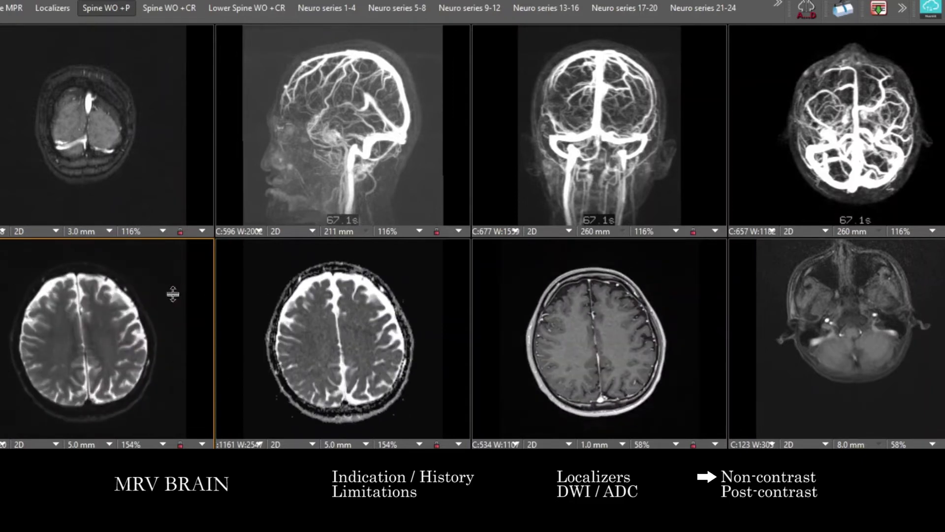
- Bring the axial row to the ventricles and the coronal to mid-brain, then switch to MPR layout
drag(346, 381, 235, 375)
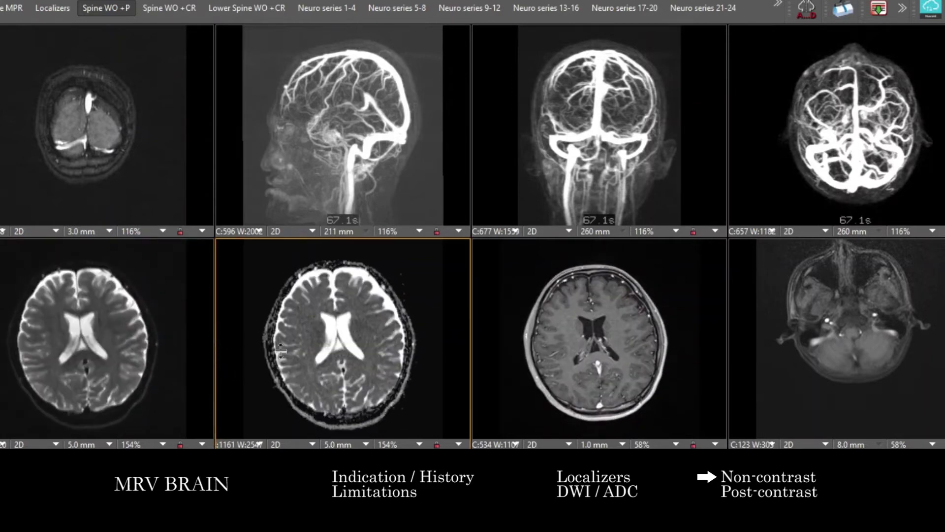
drag(199, 199, 69, 49)
click(15, 8)
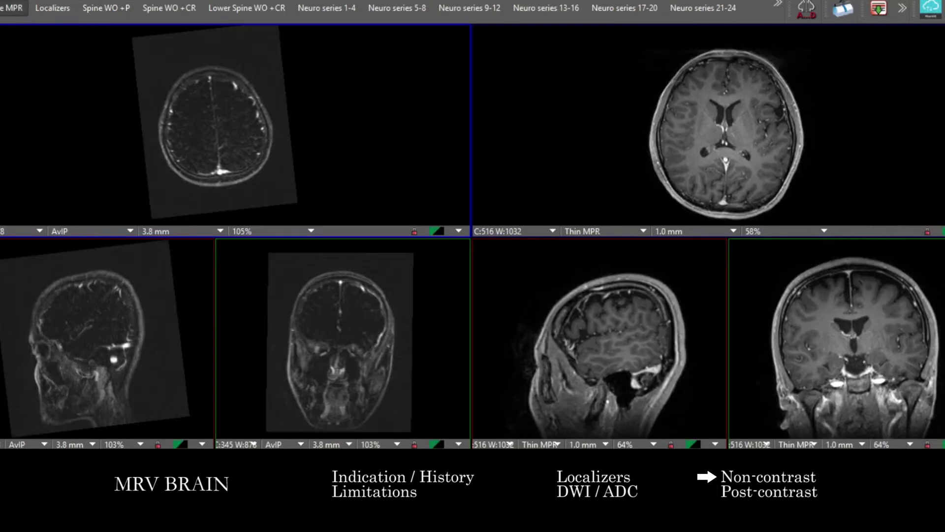
- Review the AvIP axial view enlarged to full screen, then restore the layout
double_click(237, 124)
scroll(556, 132, up, 10)
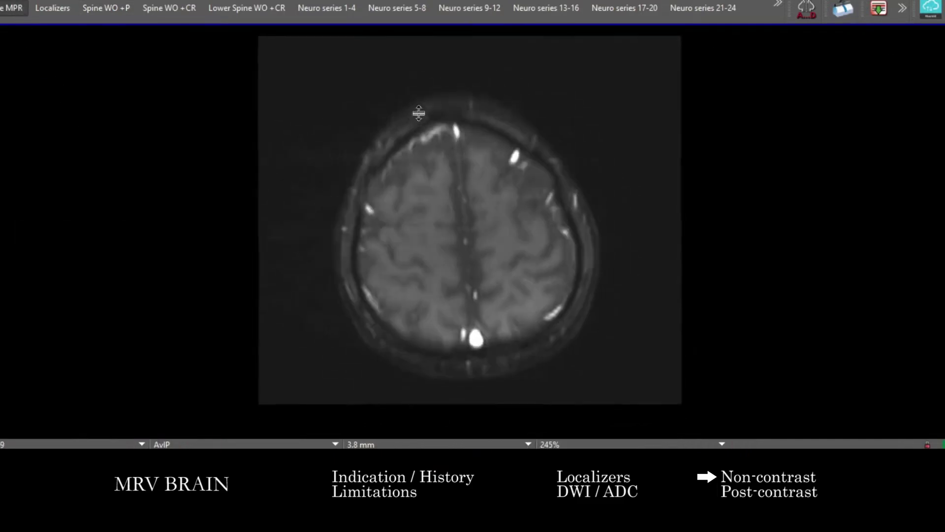
scroll(492, 145, up, 5)
double_click(489, 144)
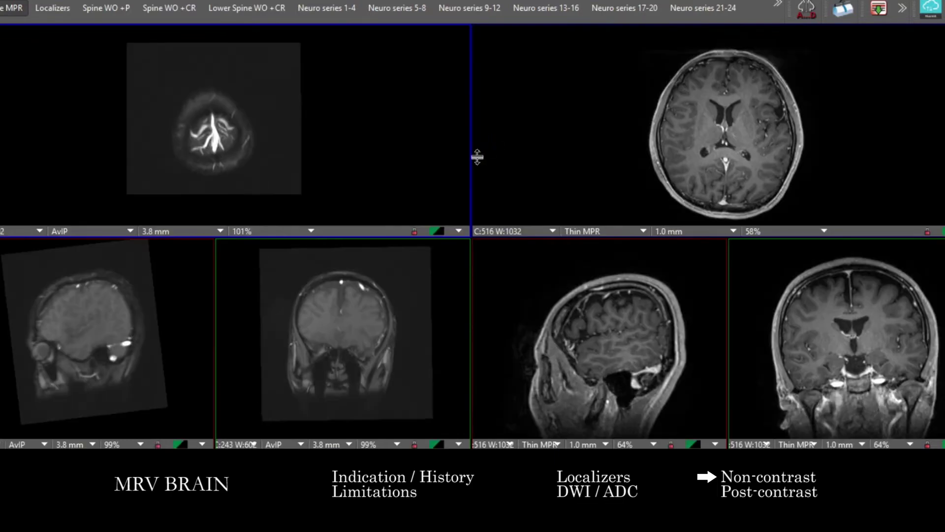
- Page the thin axial up to the vertex and the non-contrast AvIP axial to ventricle level
scroll(266, 196, down, 15)
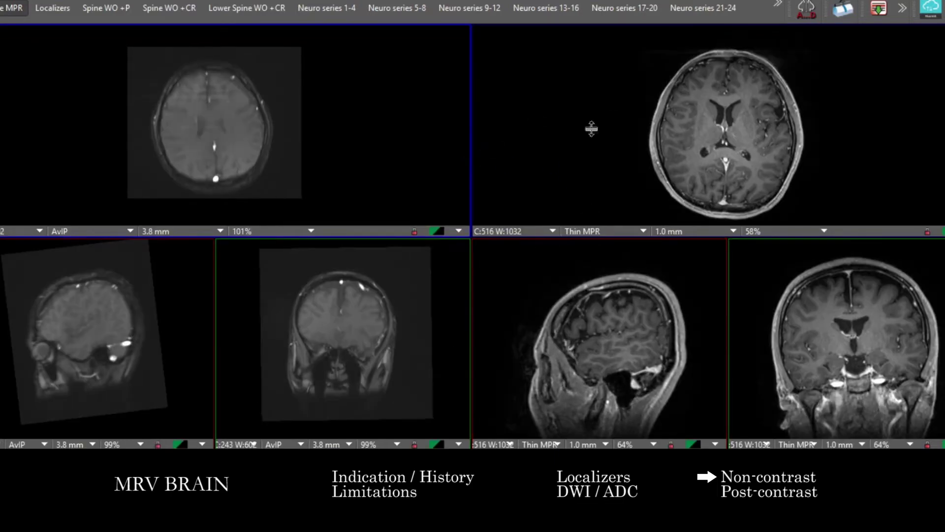
scroll(696, 150, up, 15)
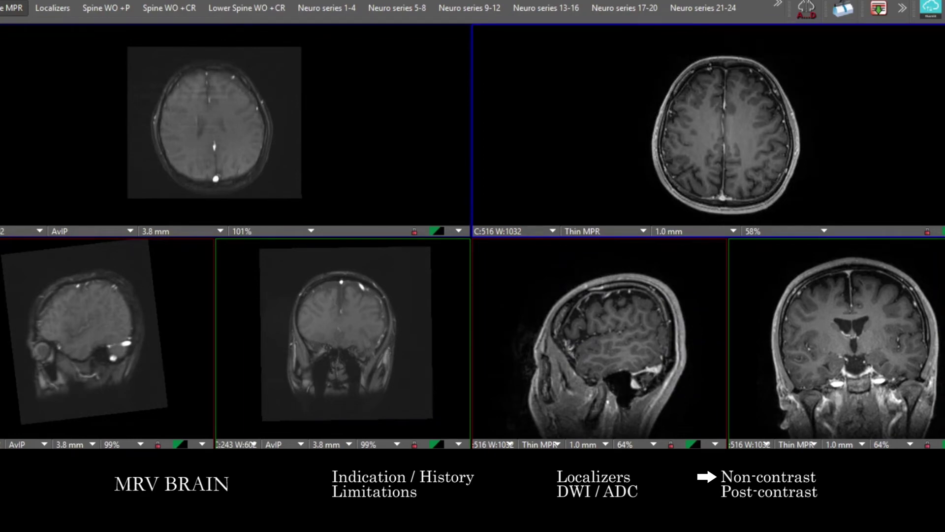
drag(326, 149, 240, 183)
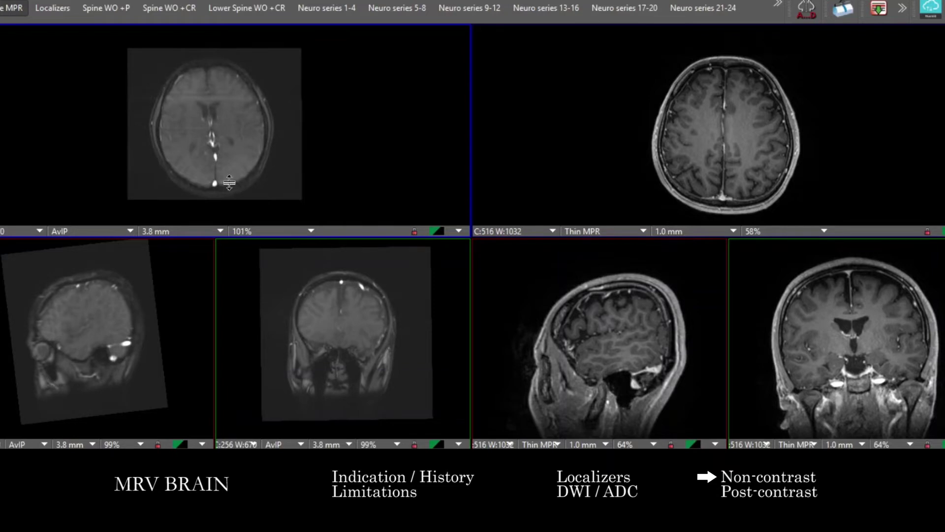
- Thicken the AvIP slabs to 18 mm and page the sagittal AvIP across the sinus
drag(251, 125, 245, 68)
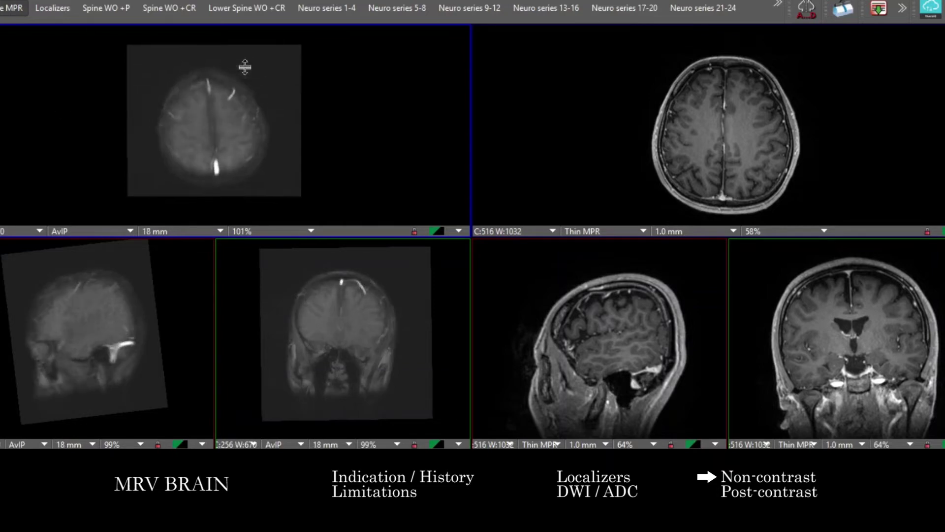
click(57, 300)
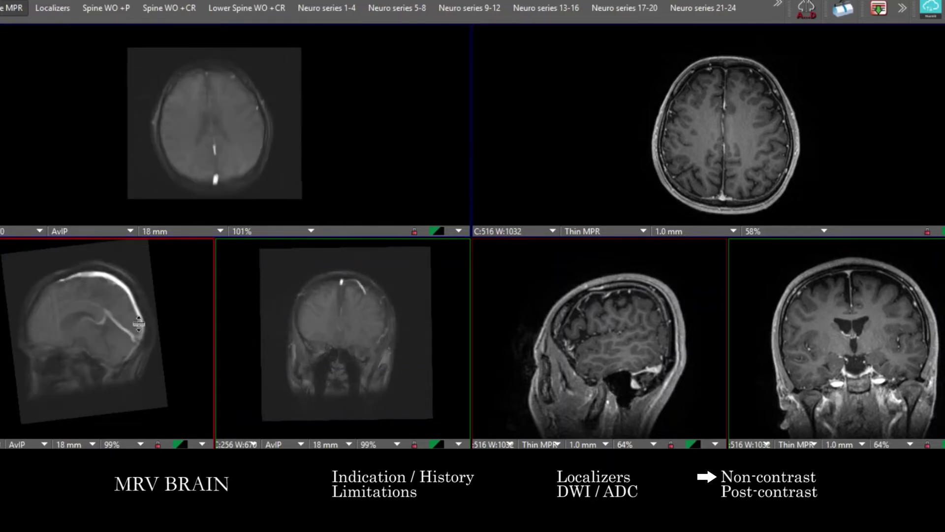
drag(84, 315, 109, 307)
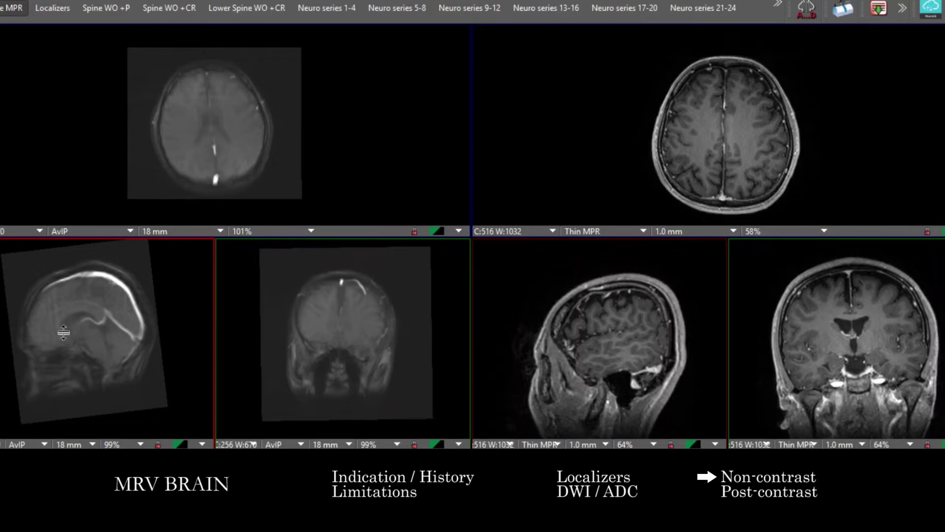
drag(102, 312, 127, 353)
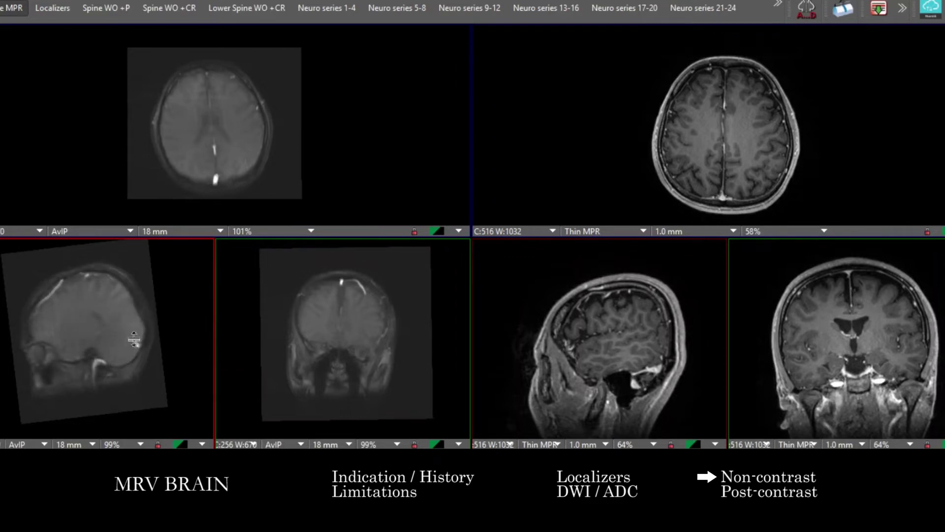
- Review the sagittal AvIP enlarged out to a lateral slice, then restore the layout
double_click(134, 339)
drag(503, 267, 590, 240)
drag(578, 298, 524, 230)
double_click(524, 230)
- Page the AvIP axial from skull base to vertex, coronal to the face, thin axial to ventricles
drag(131, 127, 256, 148)
drag(402, 361, 394, 320)
drag(265, 88, 231, 22)
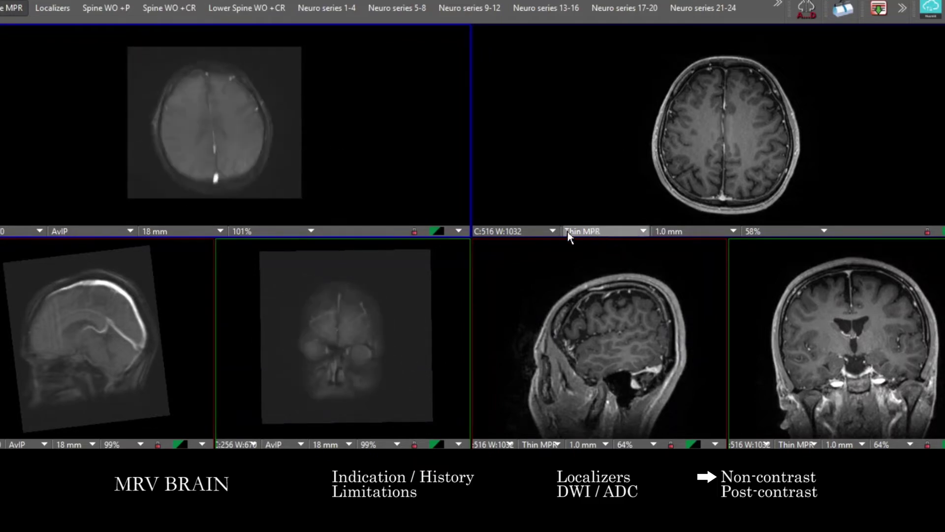
drag(854, 146, 712, 121)
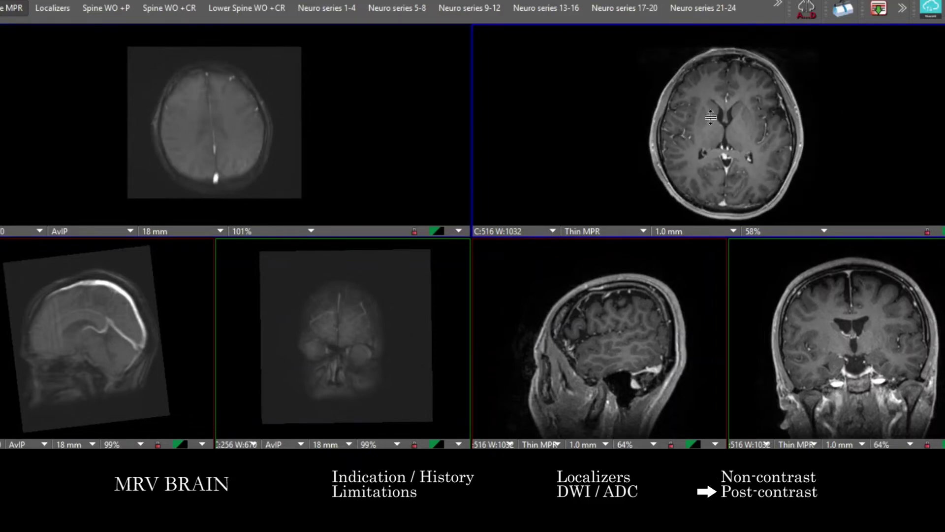
- Page the thin sagittal midline to lateral, thin axial to skull base, and thin coronal anterior
drag(653, 312, 705, 130)
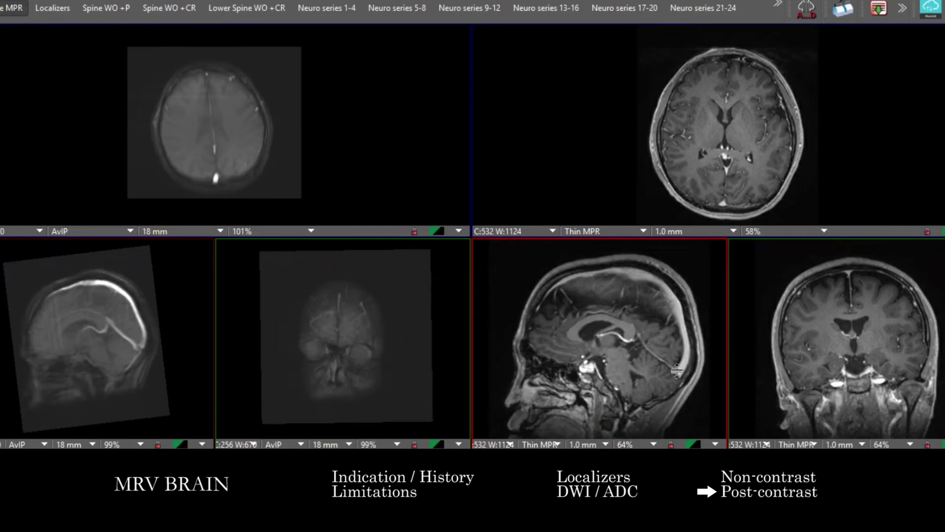
drag(648, 354, 669, 383)
drag(761, 101, 823, 166)
drag(909, 320, 891, 386)
- Sweep the thin axial between orbits and nasopharynx, then from ventricles to posterior fossa
drag(656, 117, 742, 150)
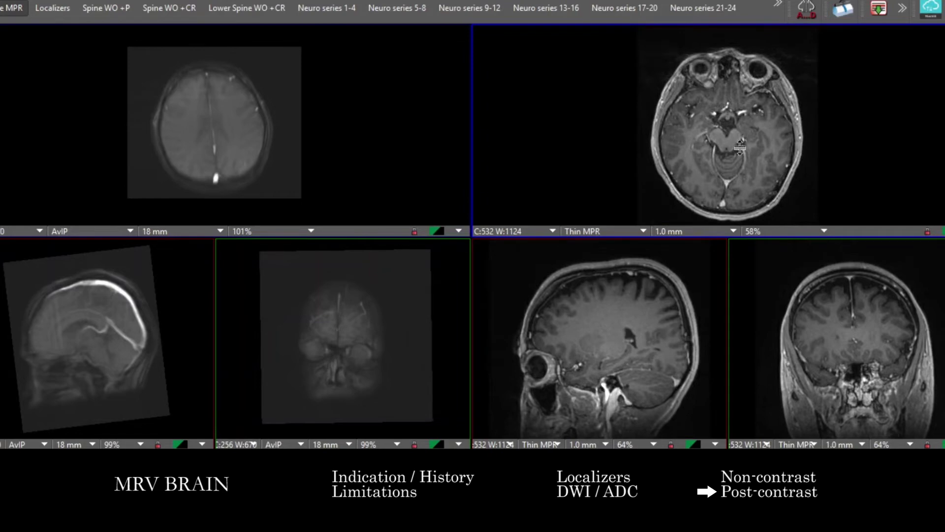
drag(739, 147, 782, 117)
drag(708, 102, 728, 66)
drag(699, 107, 649, 120)
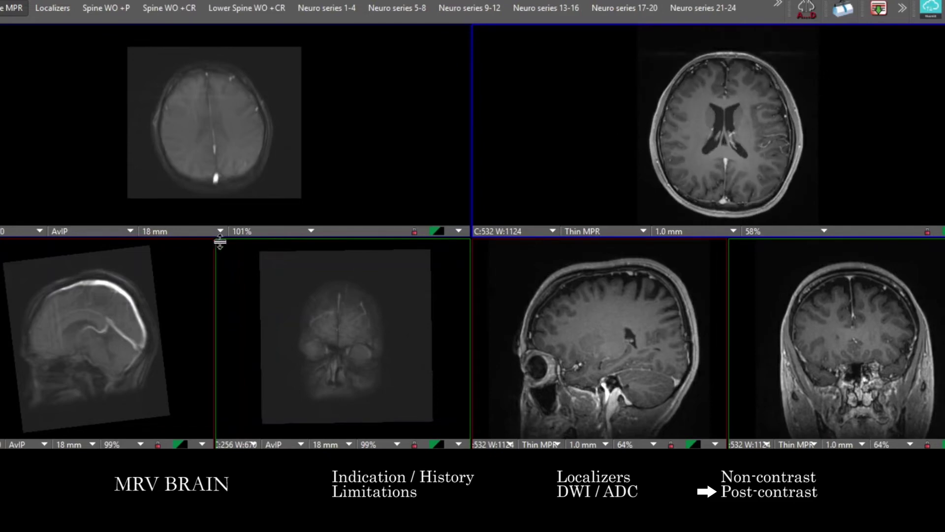
click(232, 261)
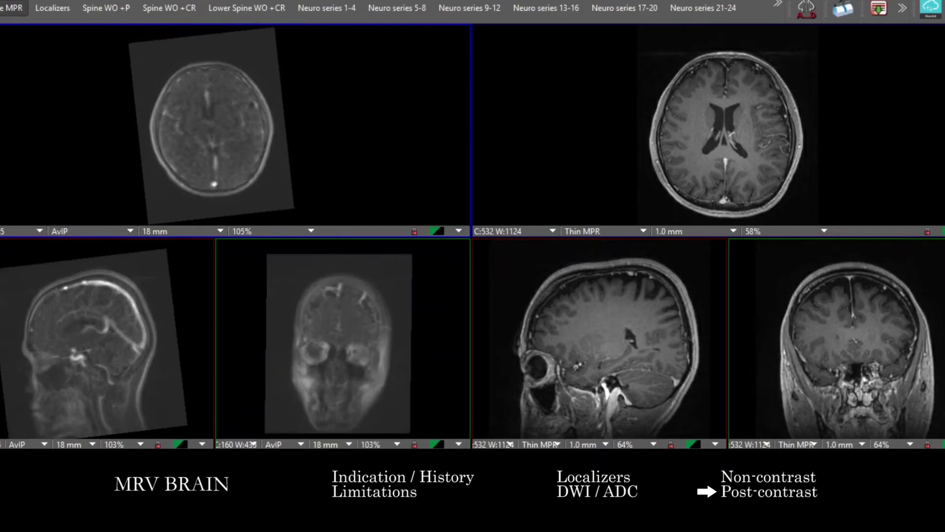
- Page the venous axial from vertex to skull base and step through the sagittal venous slices
drag(282, 80, 312, 46)
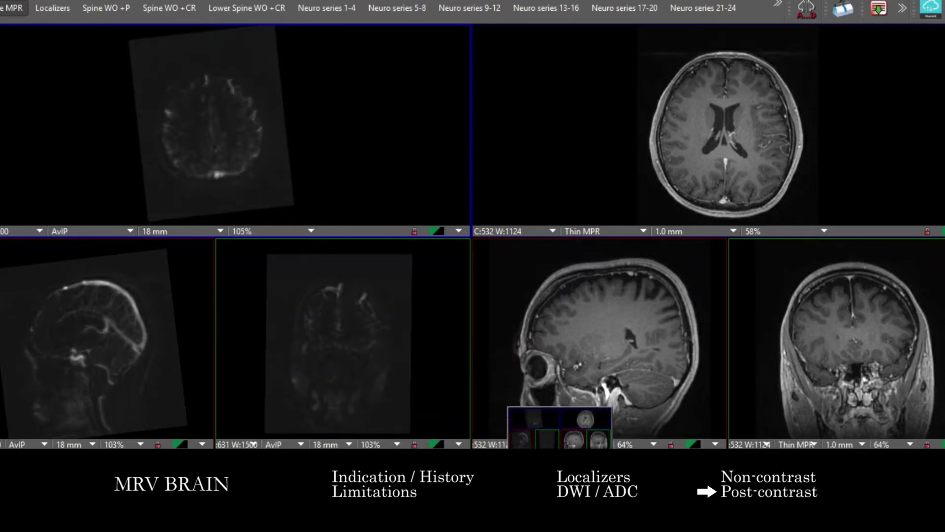
drag(280, 190, 327, 236)
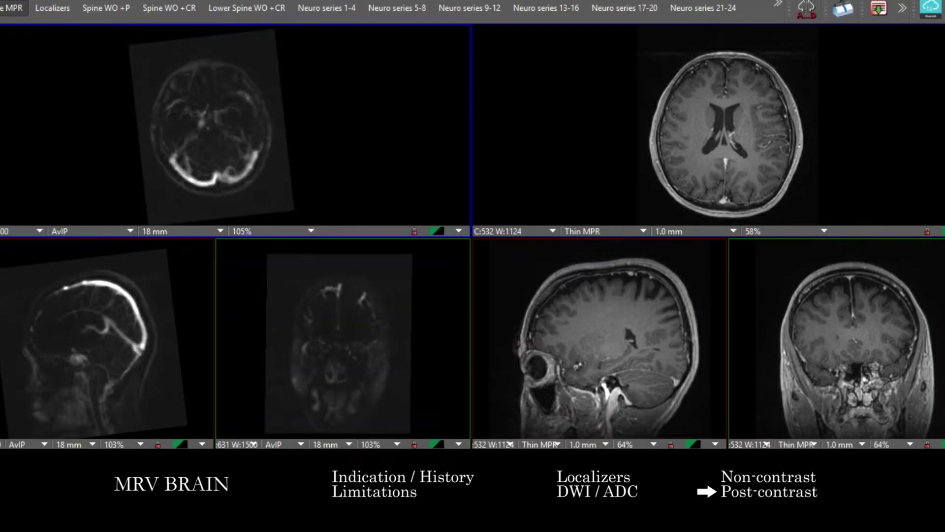
drag(184, 322, 131, 375)
- Enlarge the sagittal venous view and page it from lateral to midline
double_click(196, 327)
drag(196, 328, 213, 295)
drag(421, 230, 504, 214)
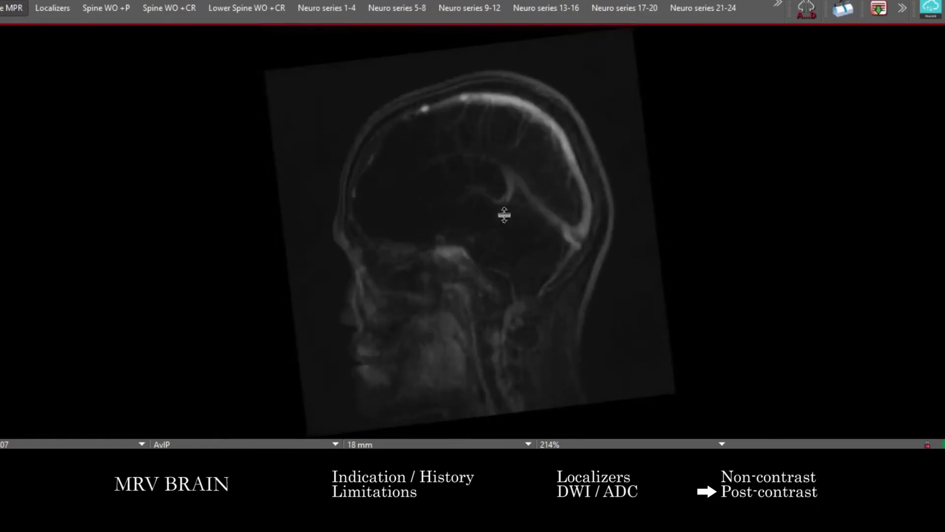
- Inspect the 18 mm venous axial enlarged, then restore and page to the superior sagittal sinus
double_click(504, 215)
double_click(253, 78)
scroll(329, 192, up, 3)
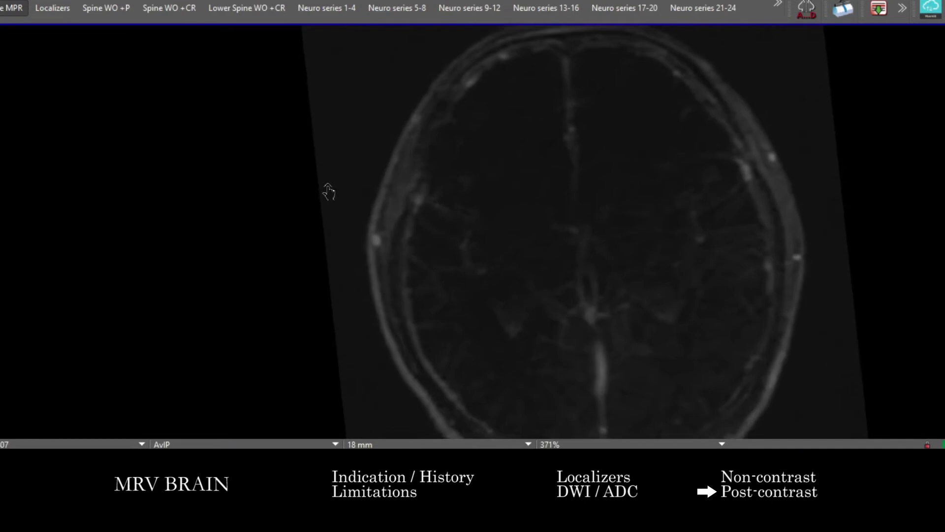
scroll(330, 197, down, 2)
mouse_move(512, 172)
mouse_down()
mouse_move(511, 101)
mouse_move(514, 183)
mouse_move(515, 142)
mouse_move(515, 173)
mouse_up()
double_click(515, 172)
drag(308, 99, 243, 152)
- Page the sagittal venous AvIP through several slices to show more cortical veins
click(77, 326)
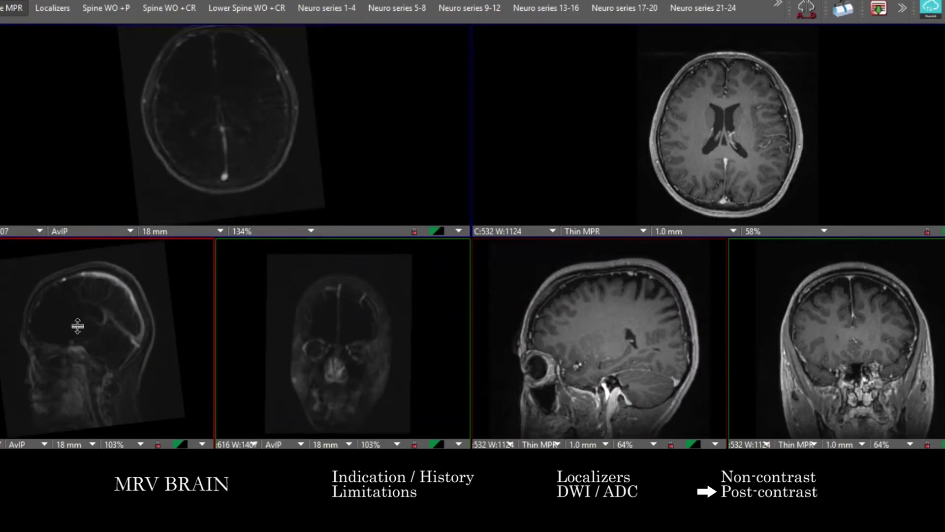
drag(76, 306, 87, 330)
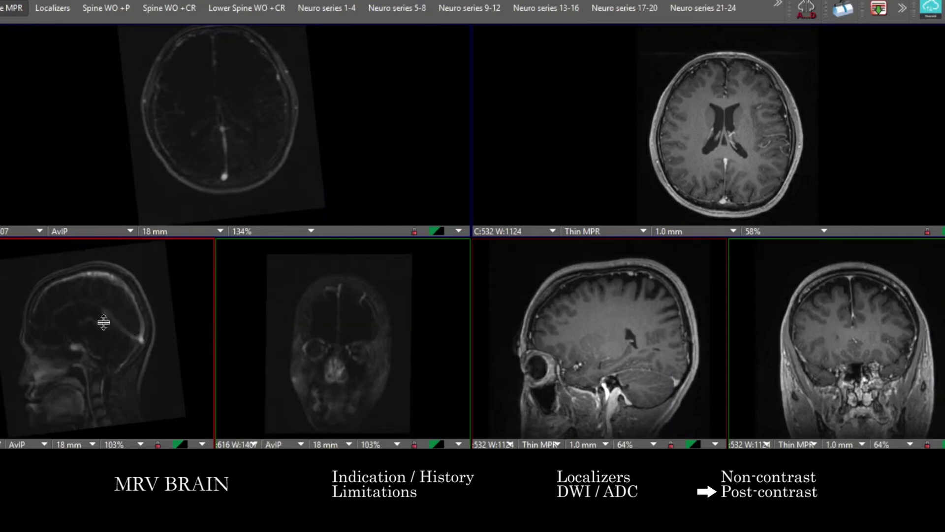
drag(115, 322, 158, 276)
- Page the venous axial down to the transverse sinuses and the thin axial to the posterior fossa
mouse_move(253, 154)
mouse_down()
mouse_move(260, 213)
mouse_move(247, 92)
mouse_move(194, 42)
mouse_move(246, 97)
mouse_move(261, 84)
mouse_move(247, 52)
mouse_move(261, 140)
mouse_up()
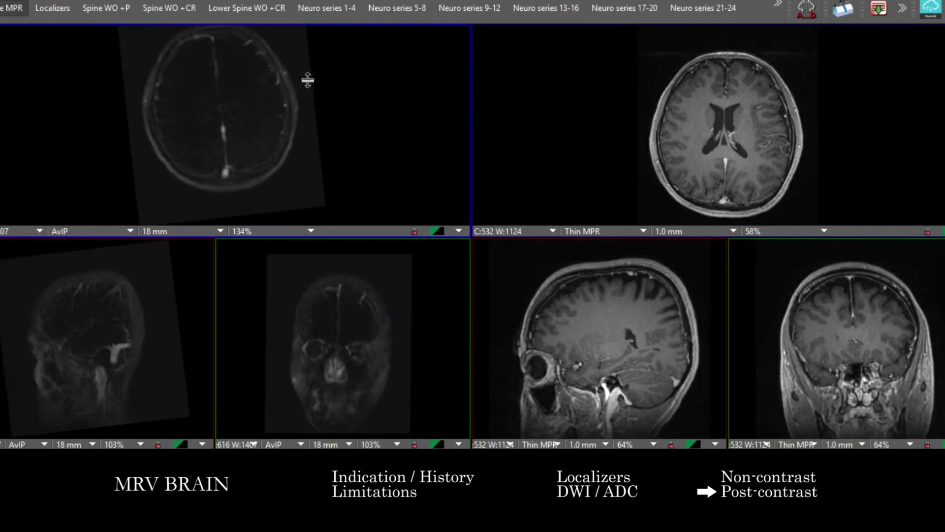
mouse_move(330, 108)
mouse_down()
mouse_move(342, 179)
mouse_move(340, 117)
mouse_up()
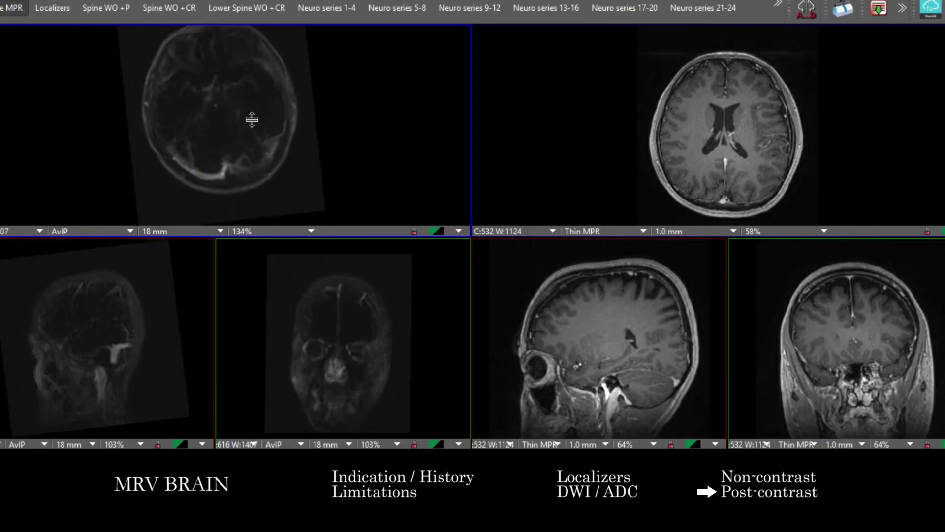
drag(241, 119, 265, 129)
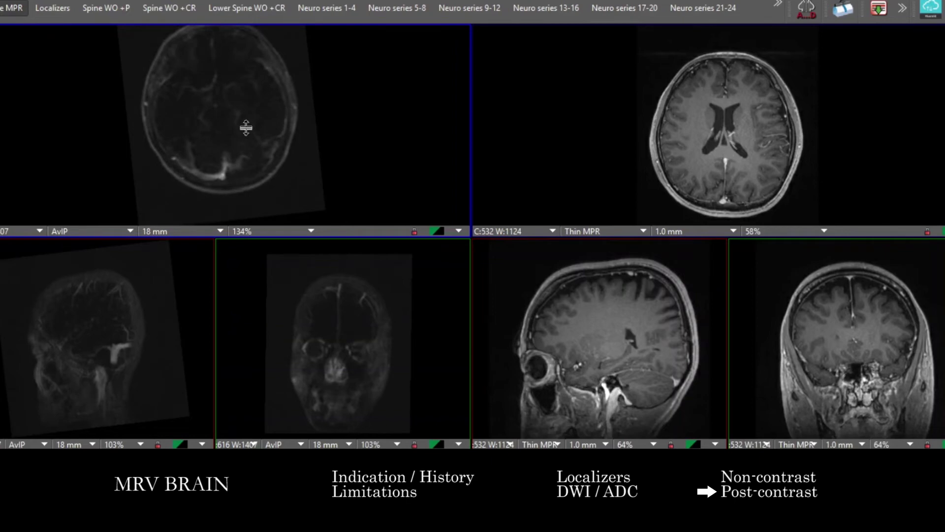
mouse_move(259, 156)
mouse_down()
mouse_move(274, 169)
mouse_move(280, 154)
mouse_move(275, 172)
mouse_move(265, 152)
mouse_up()
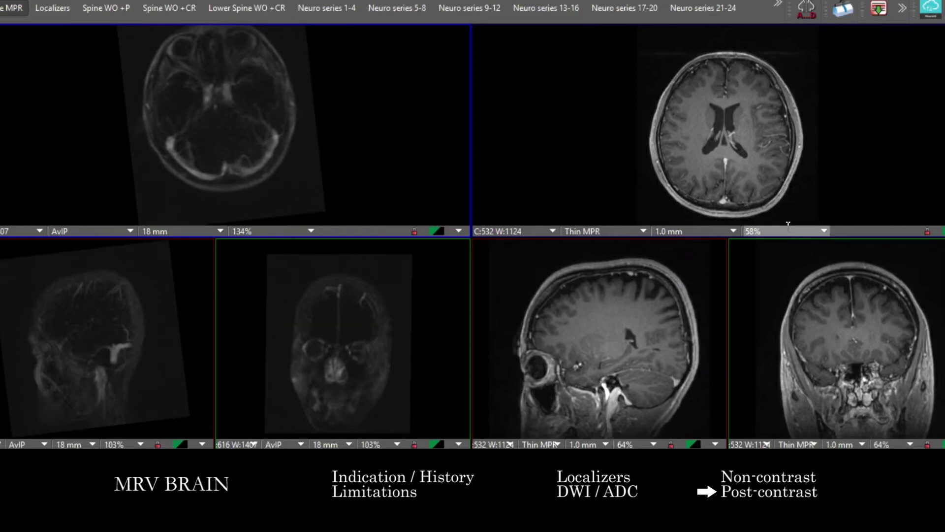
mouse_move(251, 176)
mouse_down()
mouse_move(258, 200)
mouse_move(274, 169)
mouse_move(272, 182)
mouse_move(244, 163)
mouse_up()
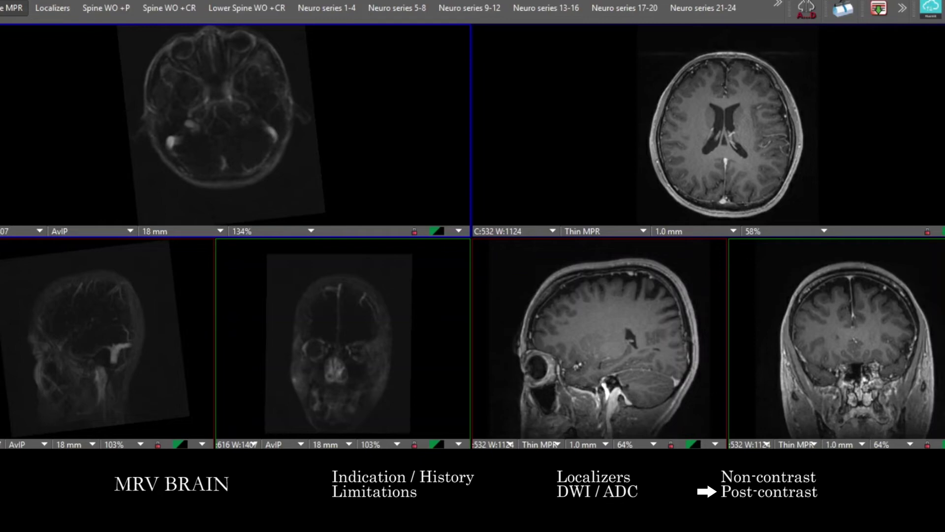
scroll(748, 121, down, 15)
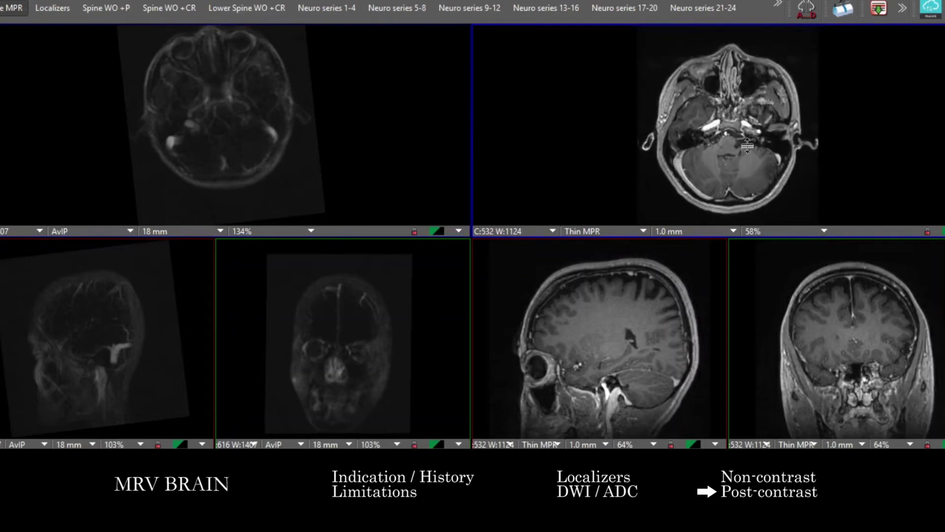